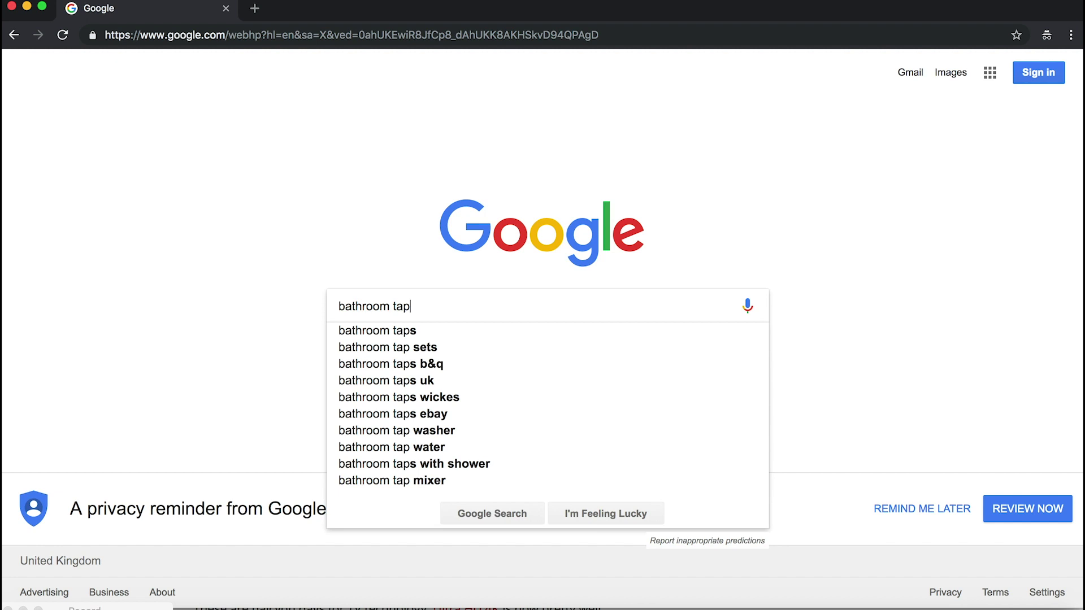
Search Google for 'bathroom taps sets' and browse the sponsored tap listings.
type("s sets")
key("Return")
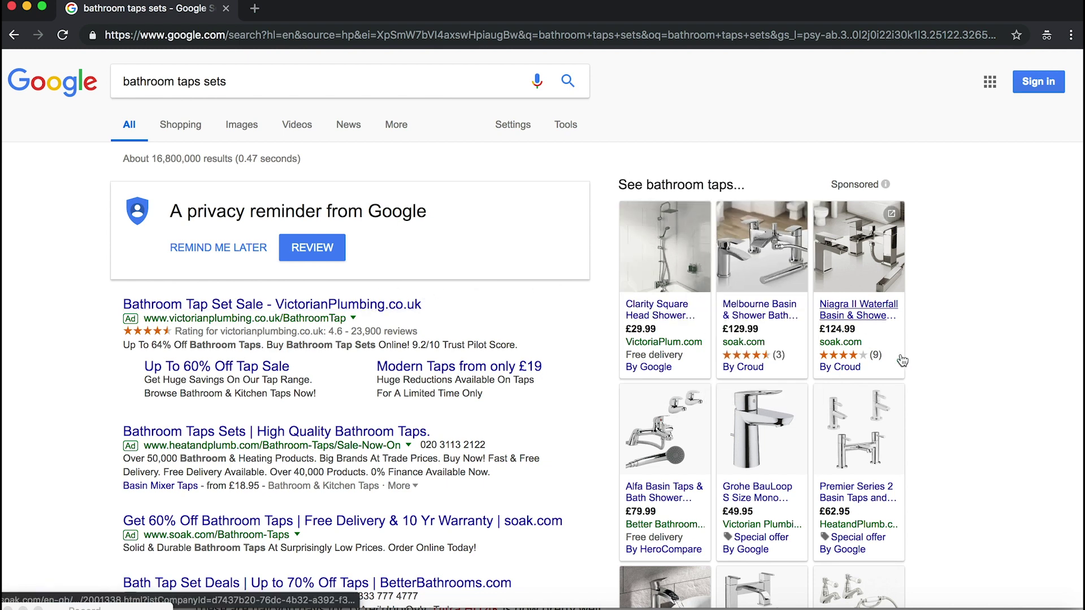
scroll(908, 359, "down", 3)
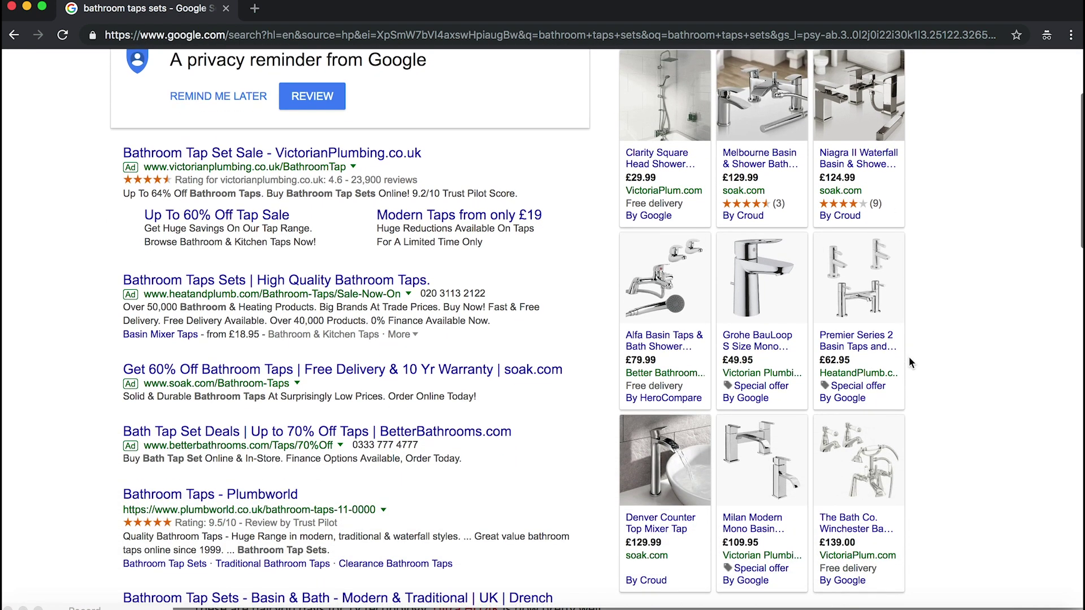
scroll(908, 357, "down", 2)
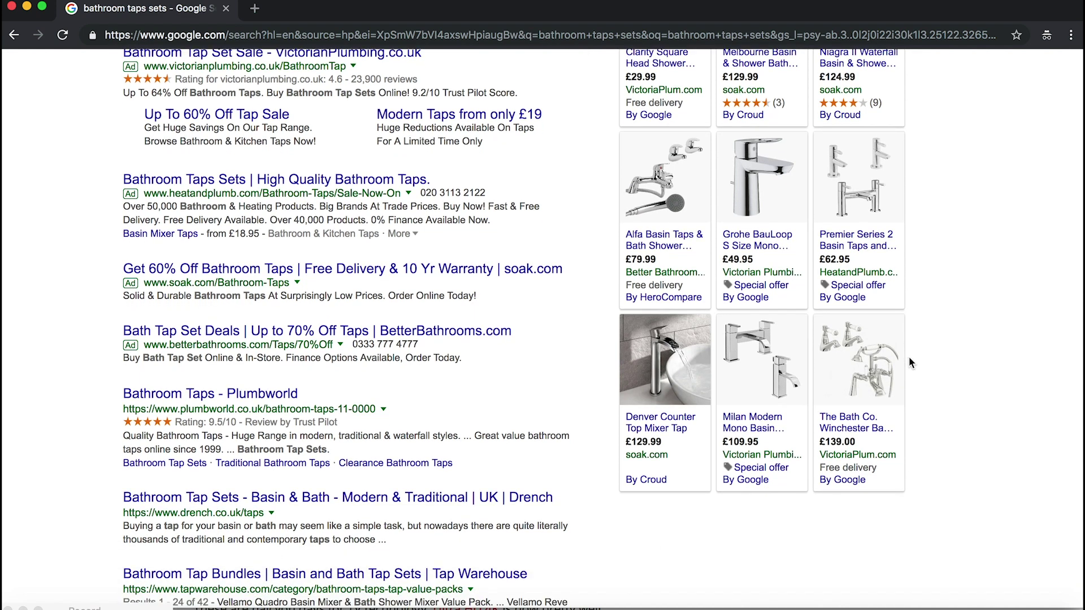
scroll(908, 357, "up", 5)
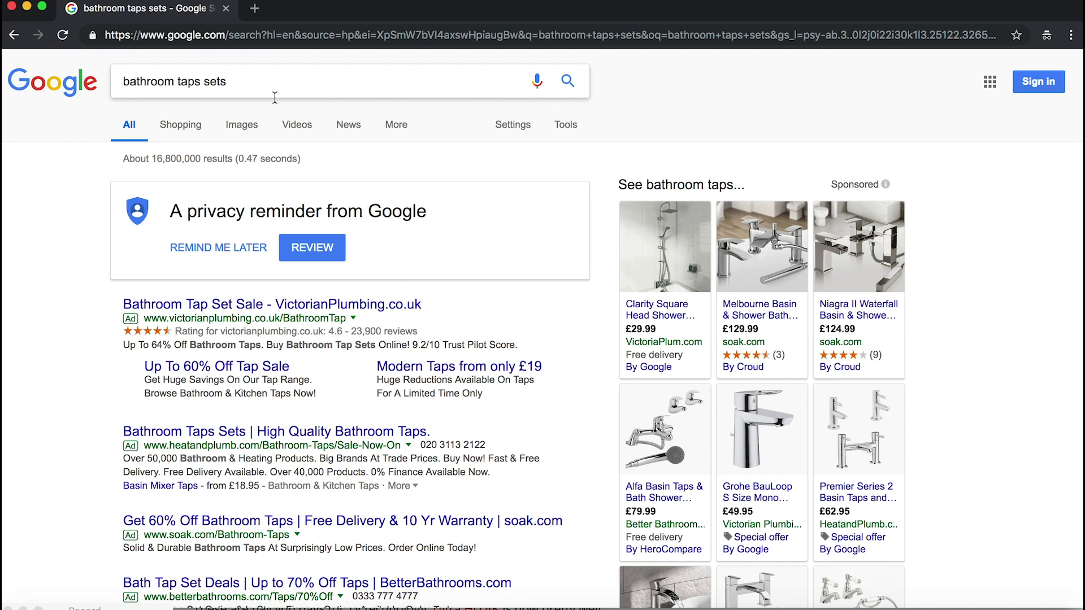
mouse_move(669, 323)
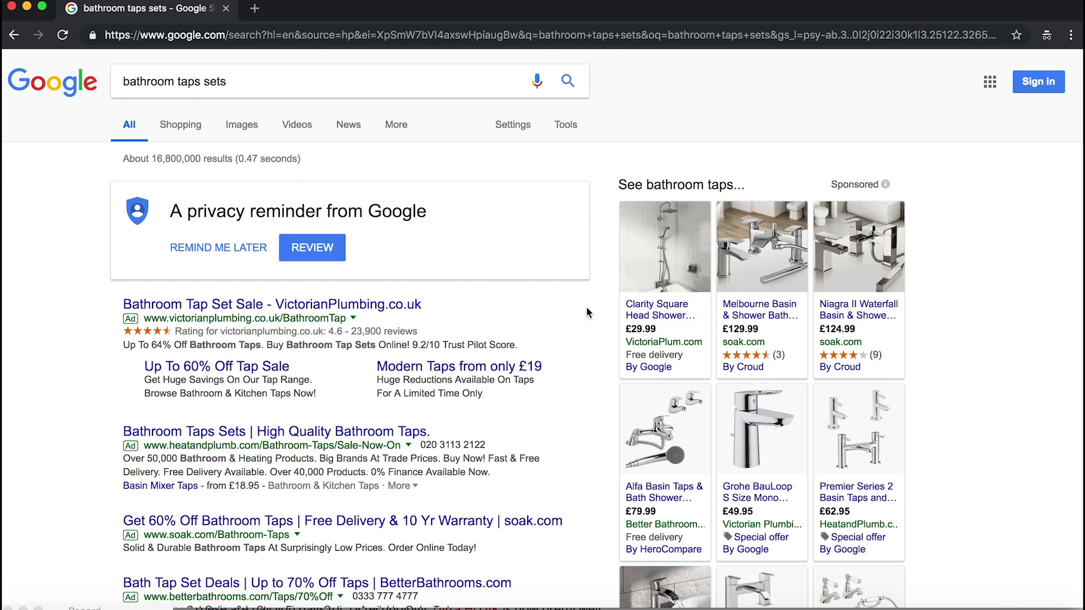
Switch to Shopping results and filter them to the £60–£100 price range.
left_click(182, 129)
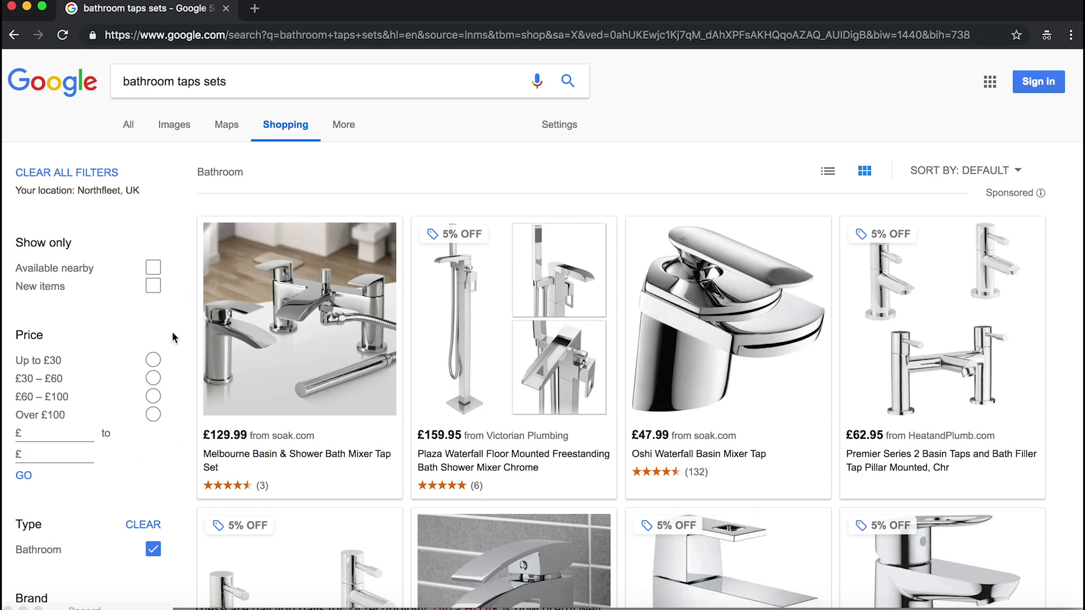
scroll(173, 337, "down", 3)
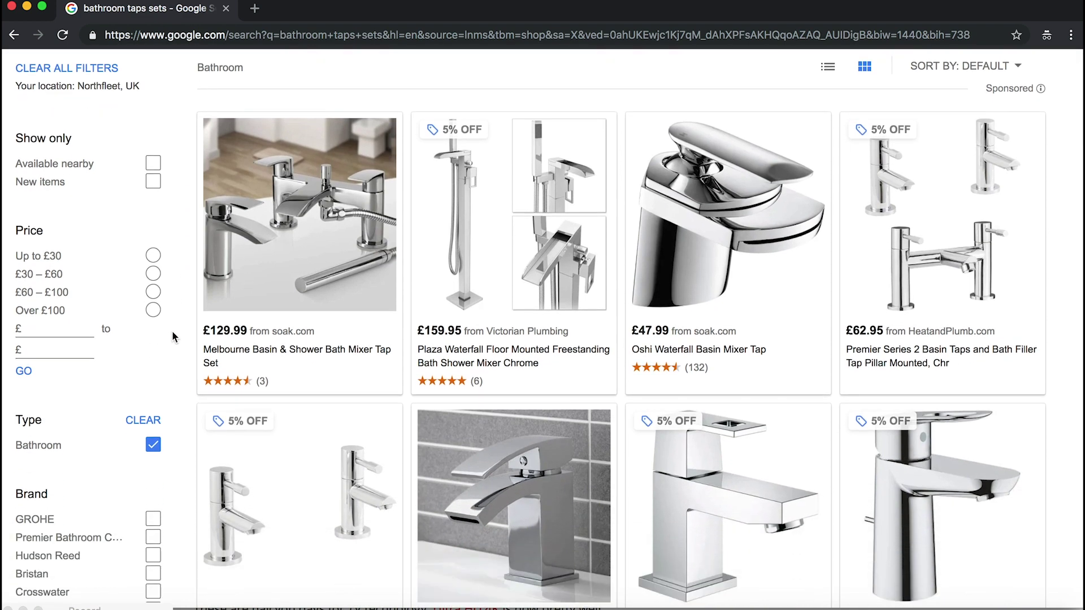
left_click(153, 293)
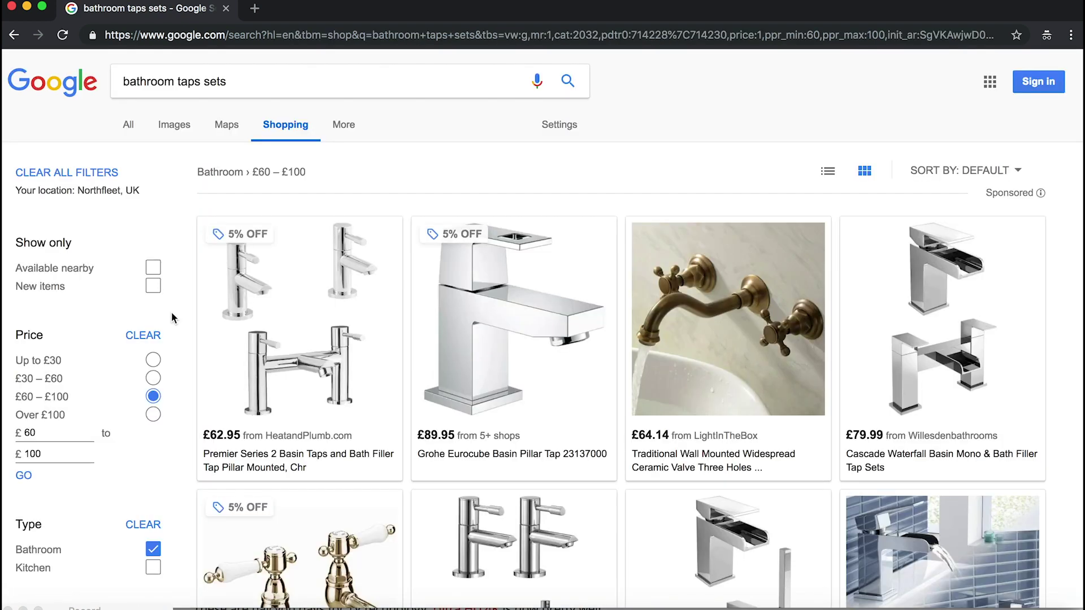
Narrow the results to the Hudson Reed brand and browse the matching products.
scroll(182, 384, "down", 4)
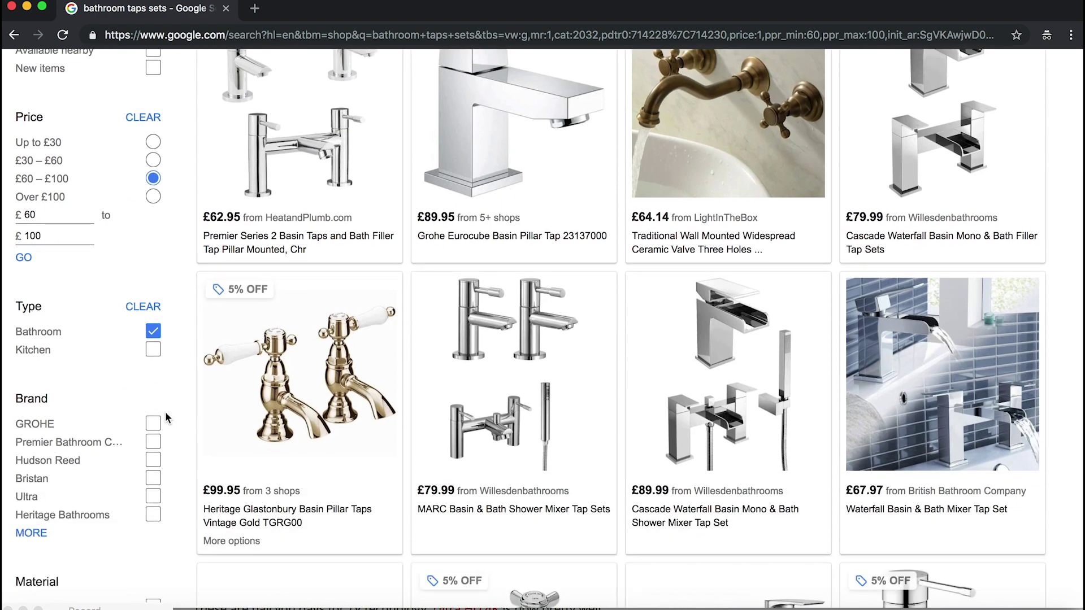
left_click(152, 460)
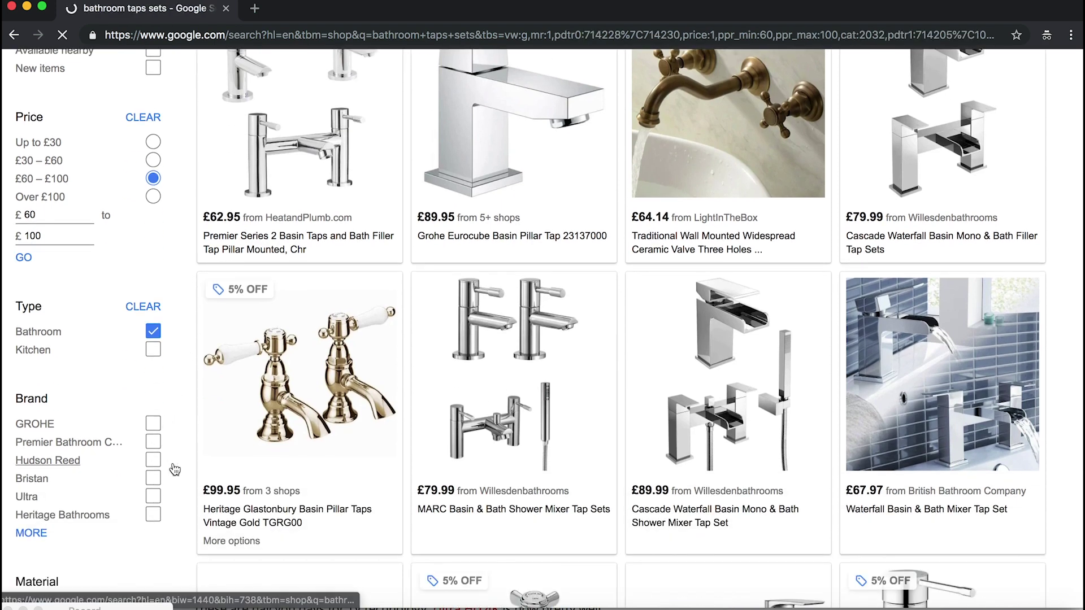
scroll(173, 475, "down", 4)
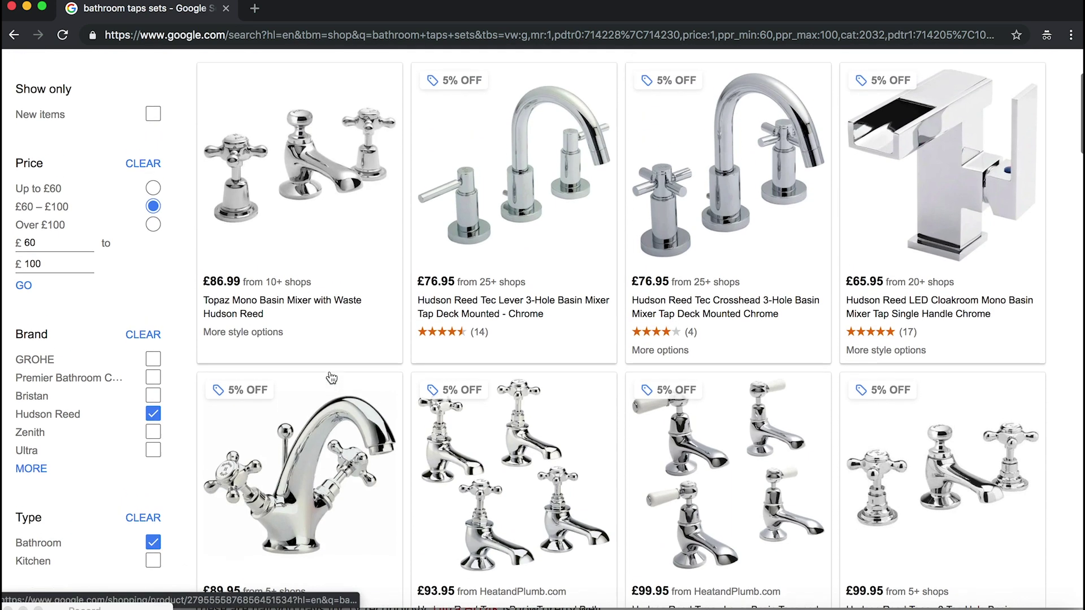
scroll(527, 349, "down", 1)
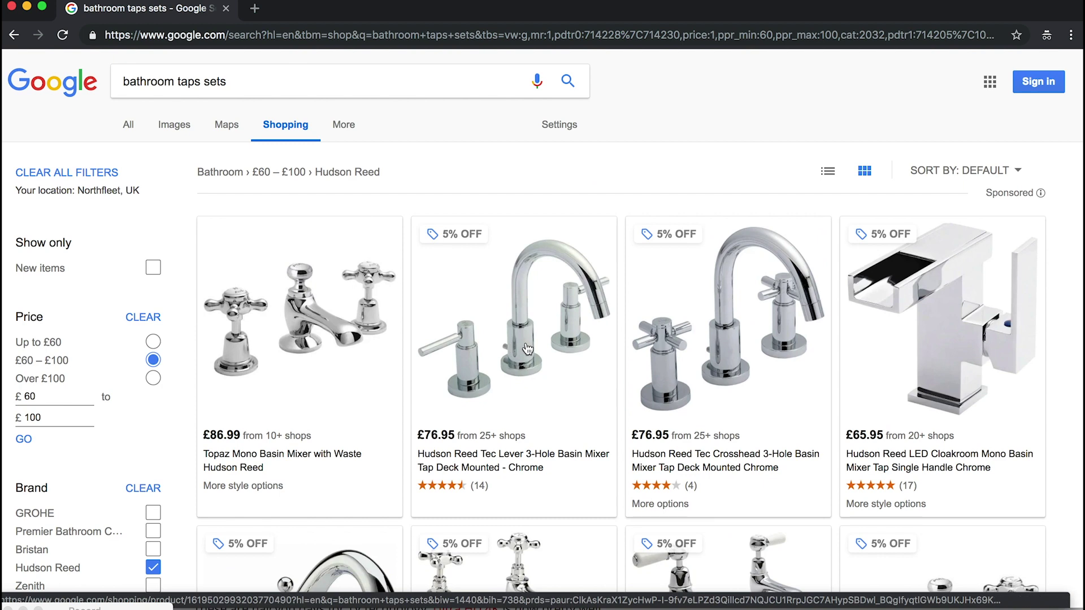
scroll(527, 348, "down", 1)
scroll(518, 294, "down", 3)
left_click(516, 285)
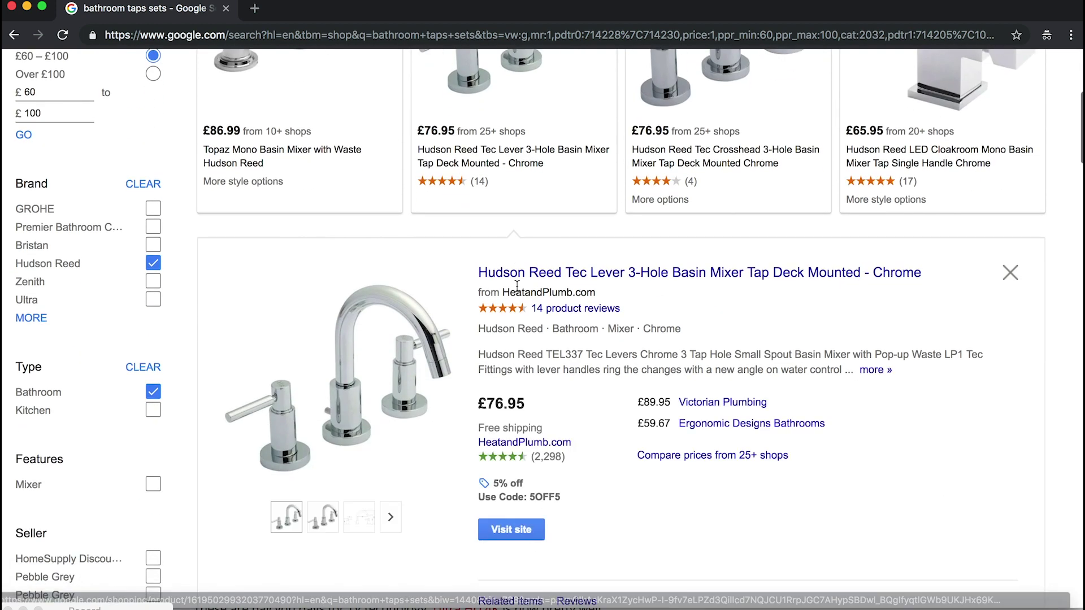
scroll(528, 350, "down", 1)
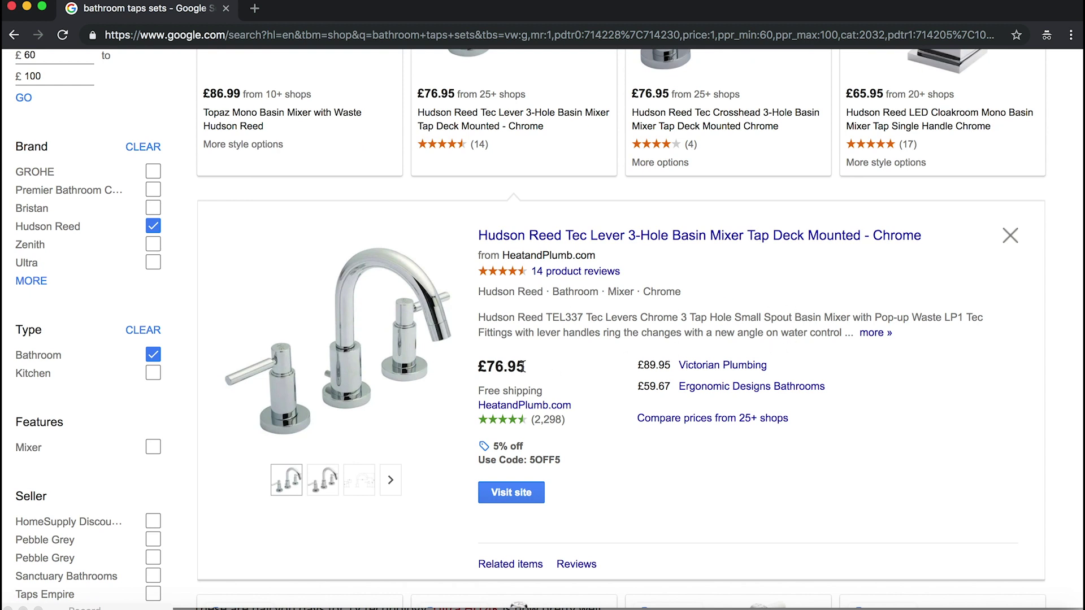
left_click_drag(530, 365, 486, 362)
left_click(470, 274)
left_click(997, 236)
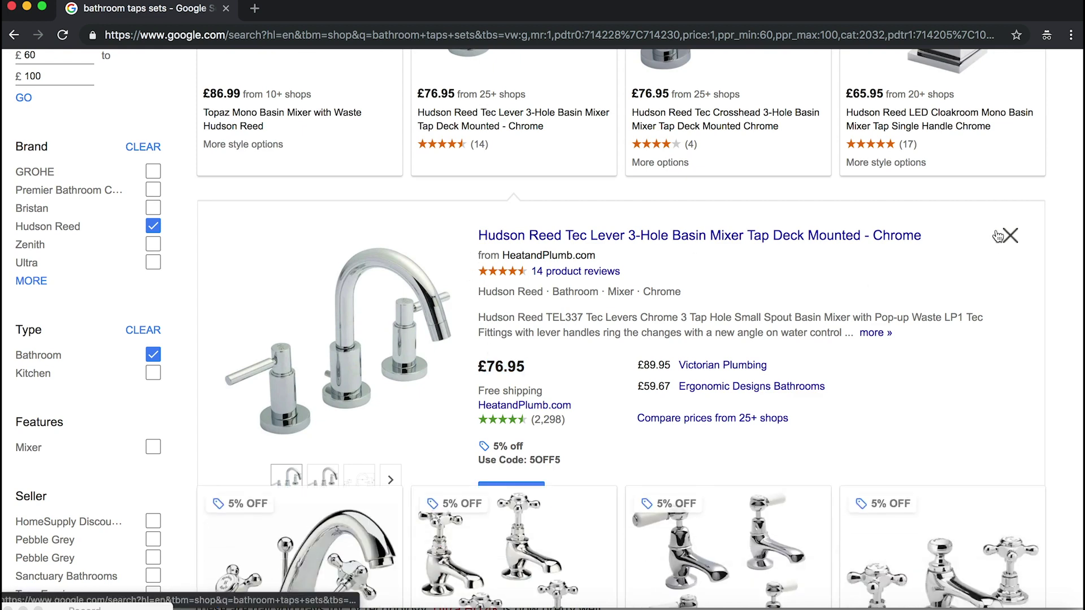
scroll(570, 287, "up", 5)
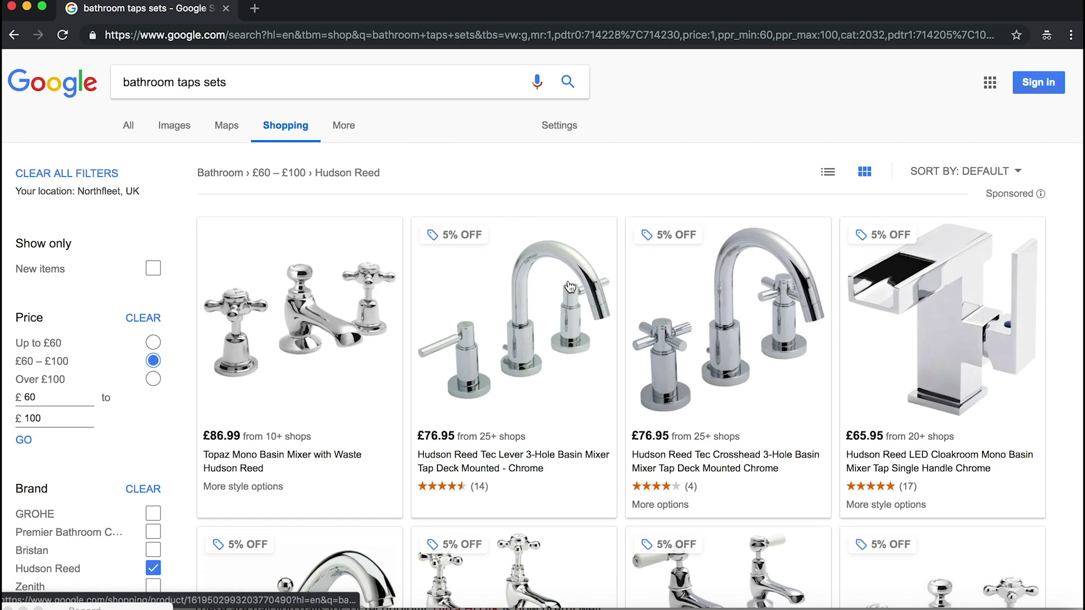
left_click(550, 326)
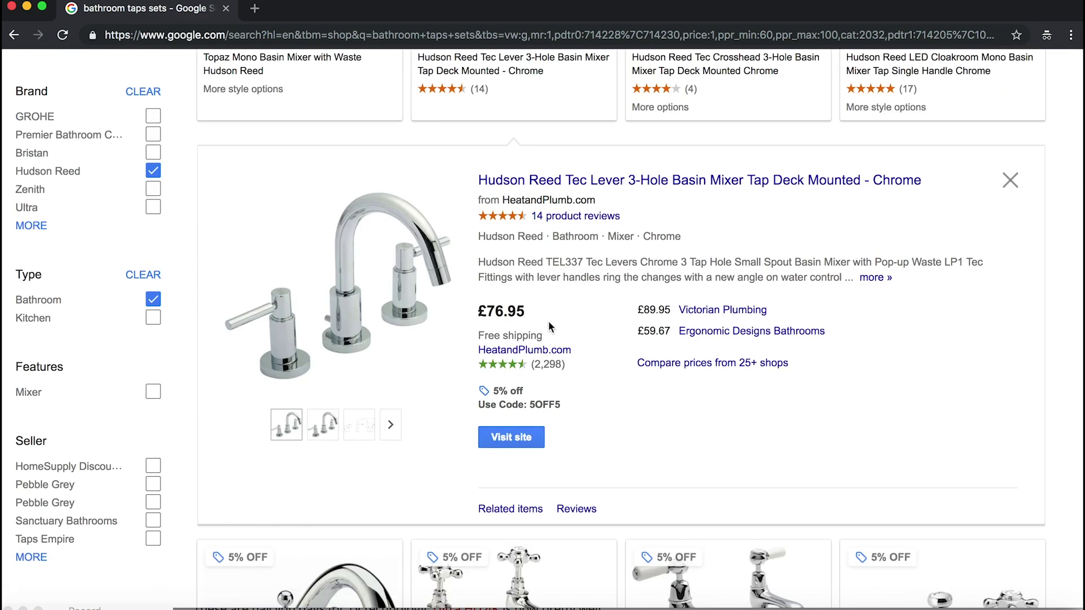
double_click(506, 312)
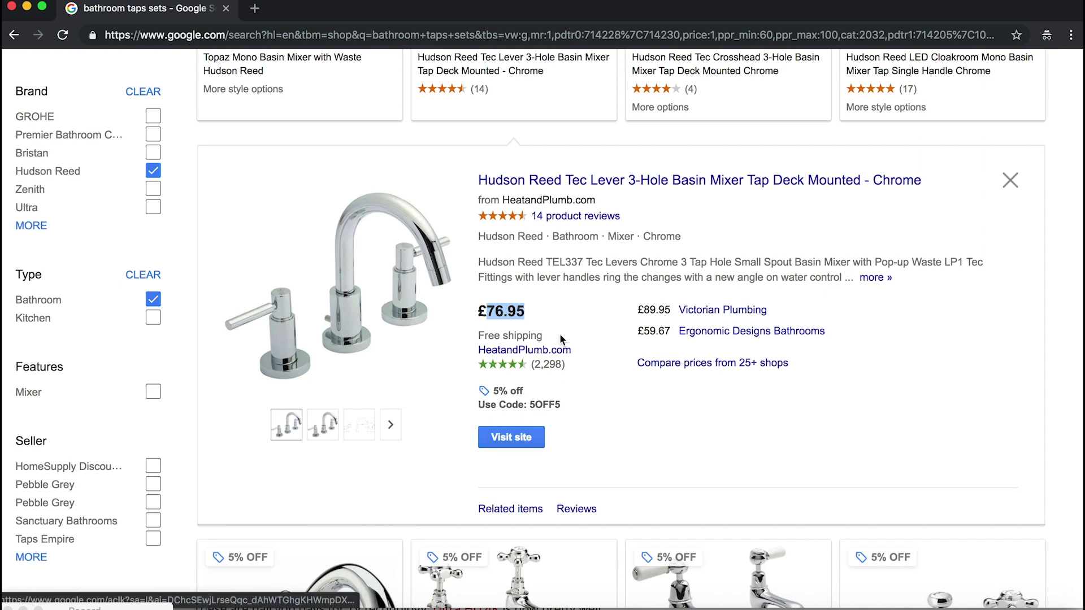
left_click(395, 421)
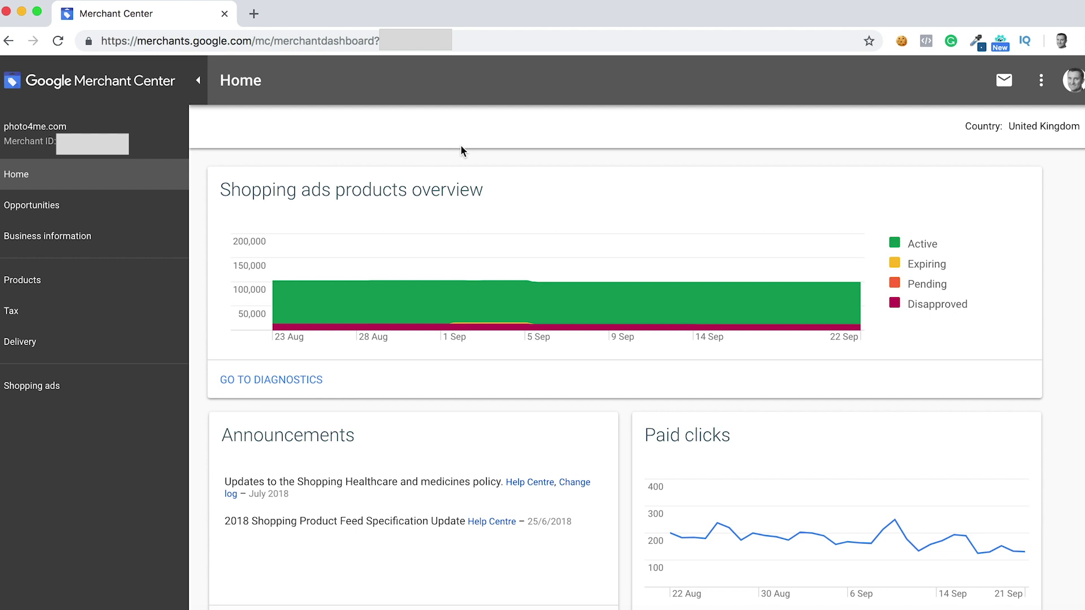
View the Home dashboard's products overview chart for 23 Aug to 22 Sep.
mouse_move(854, 284)
scroll(770, 402, "down", 1)
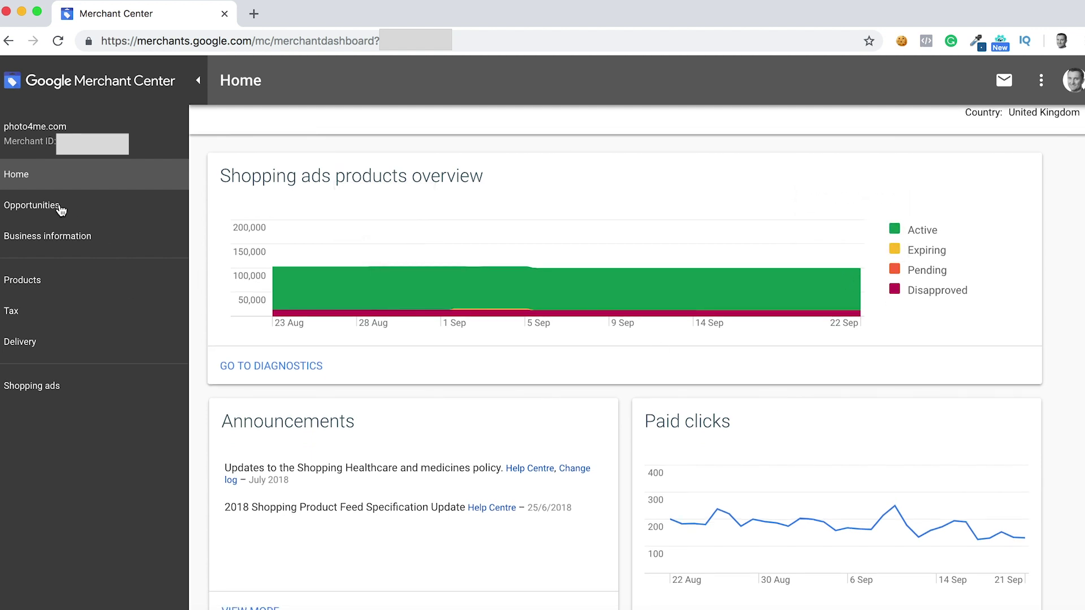
Open Products diagnostics and hide disapproved items from the chart.
left_click(19, 283)
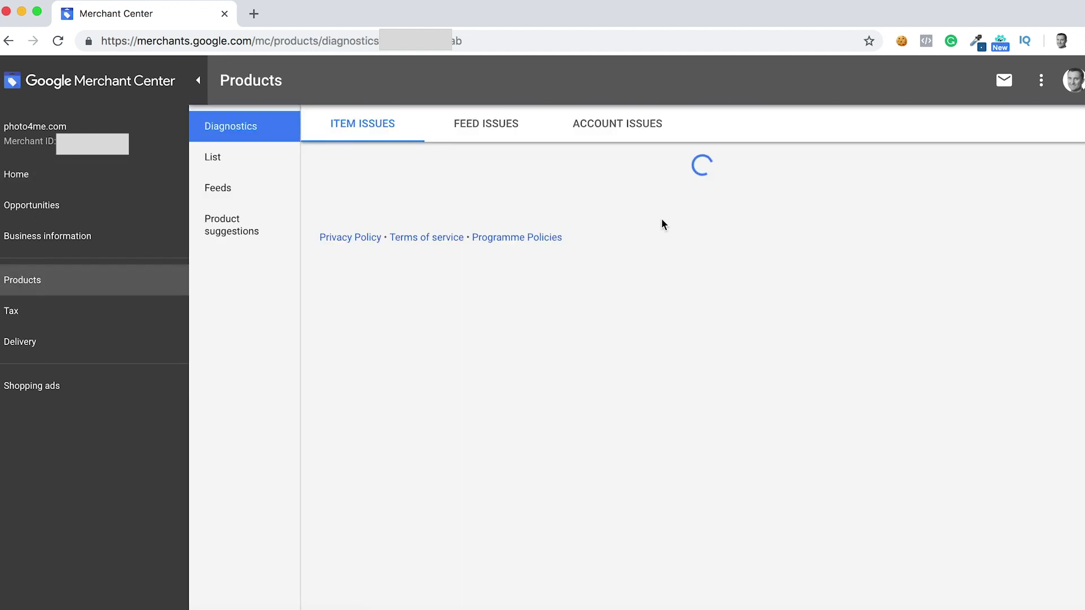
left_click(939, 200)
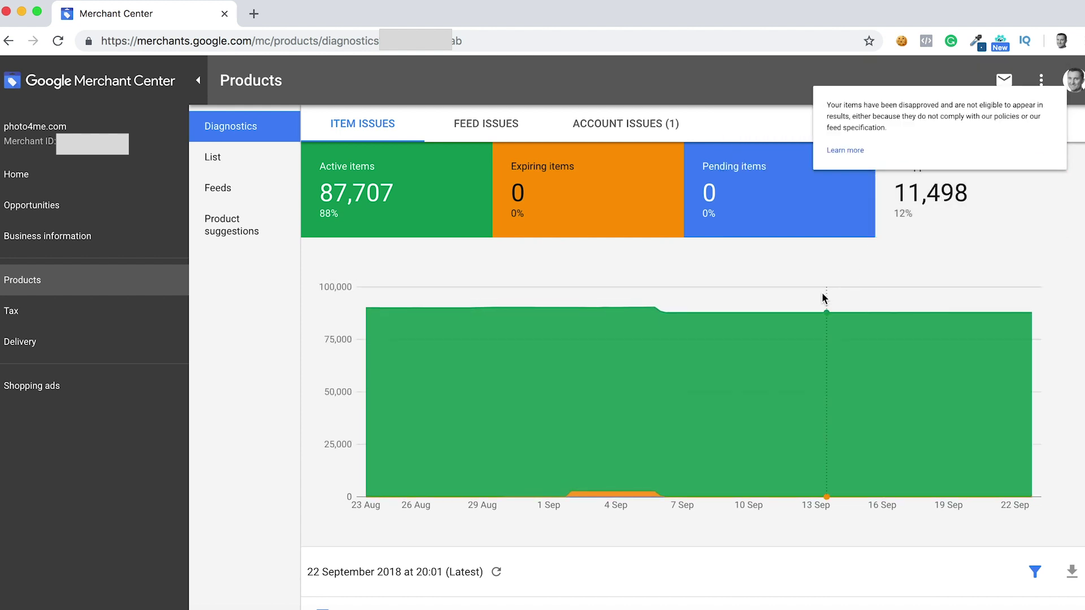
mouse_move(818, 294)
Review the item issues table listing the ten product issues.
scroll(818, 293, "down", 1)
scroll(818, 294, "down", 1)
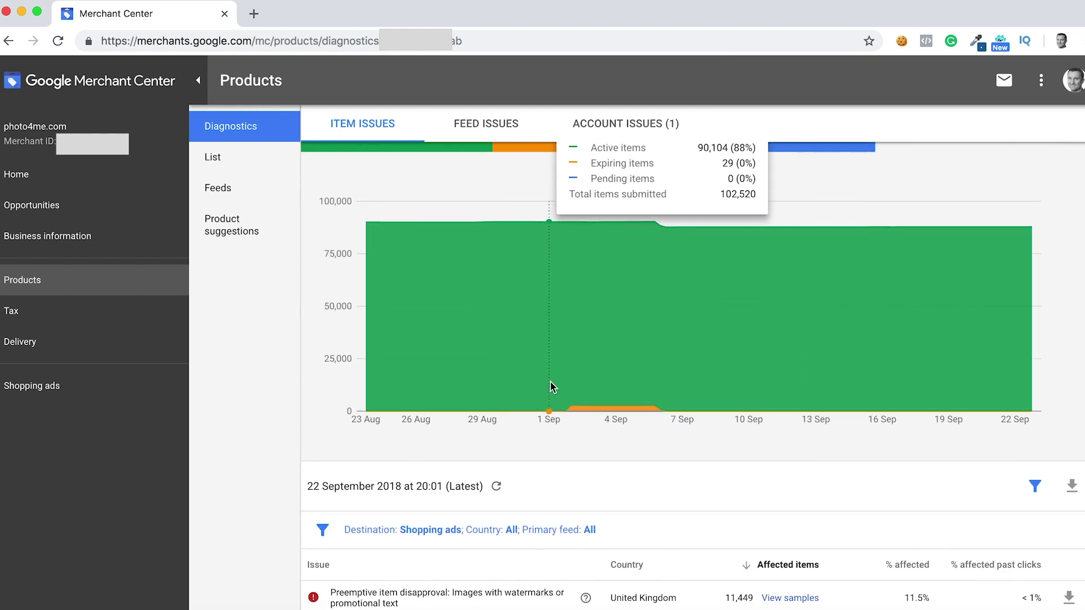
scroll(627, 378, "up", 2)
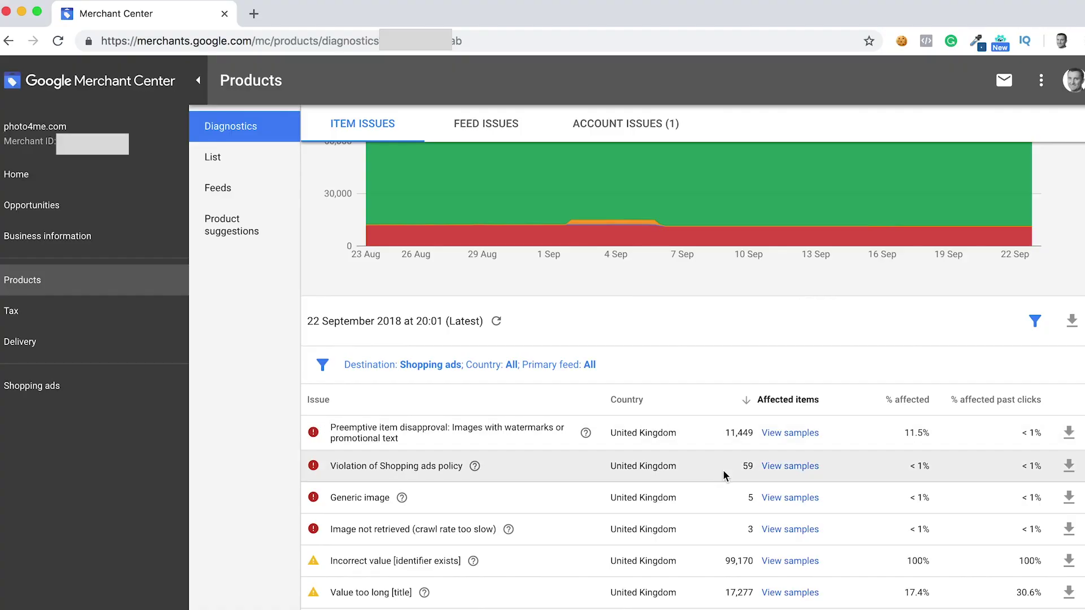
scroll(724, 474, "down", 1)
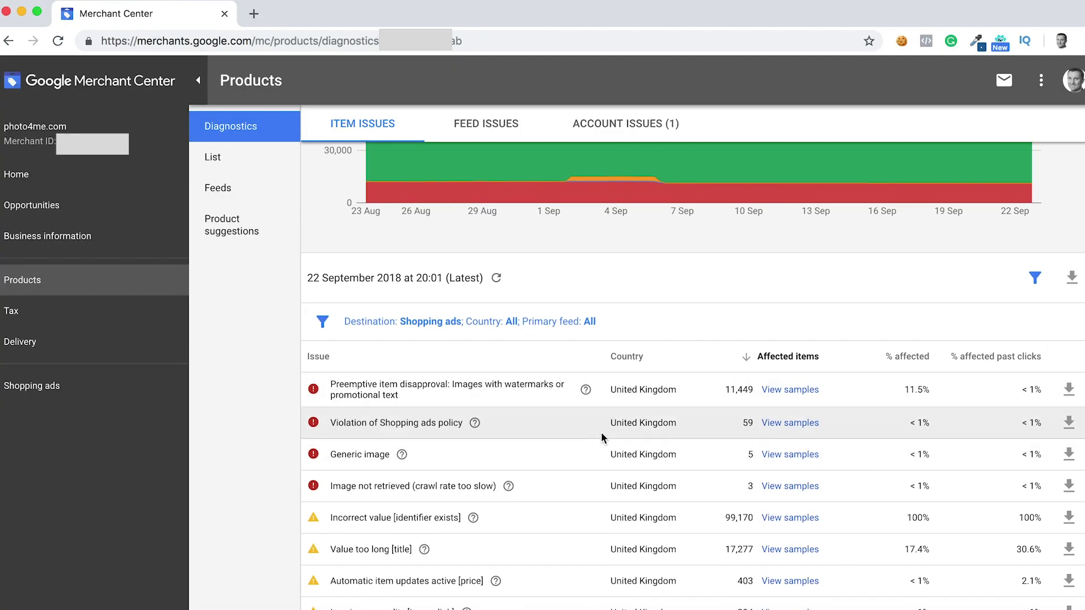
scroll(601, 436, "down", 1)
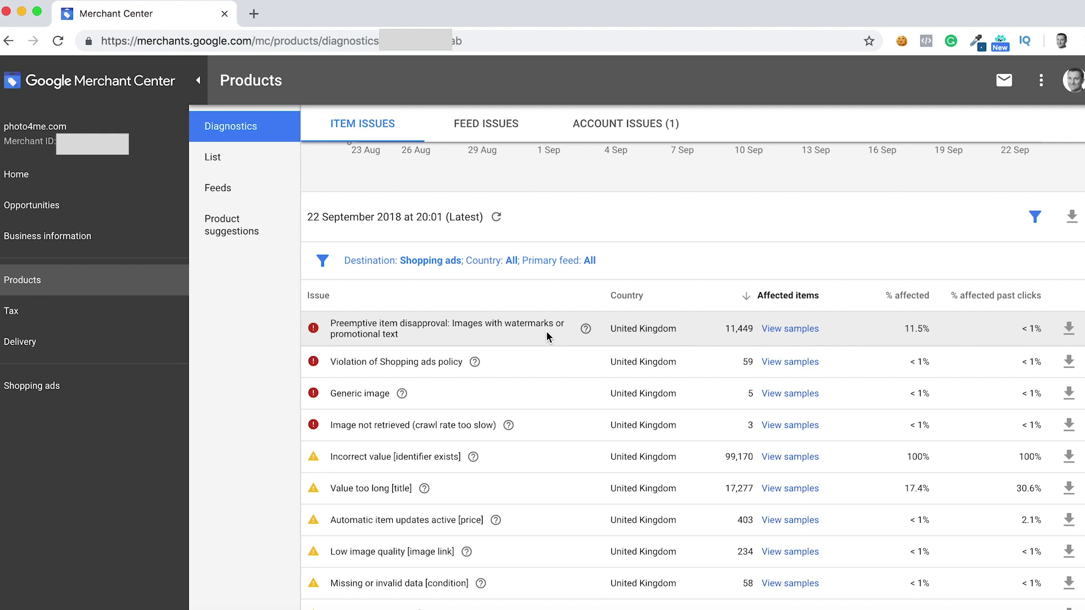
scroll(545, 336, "down", 2)
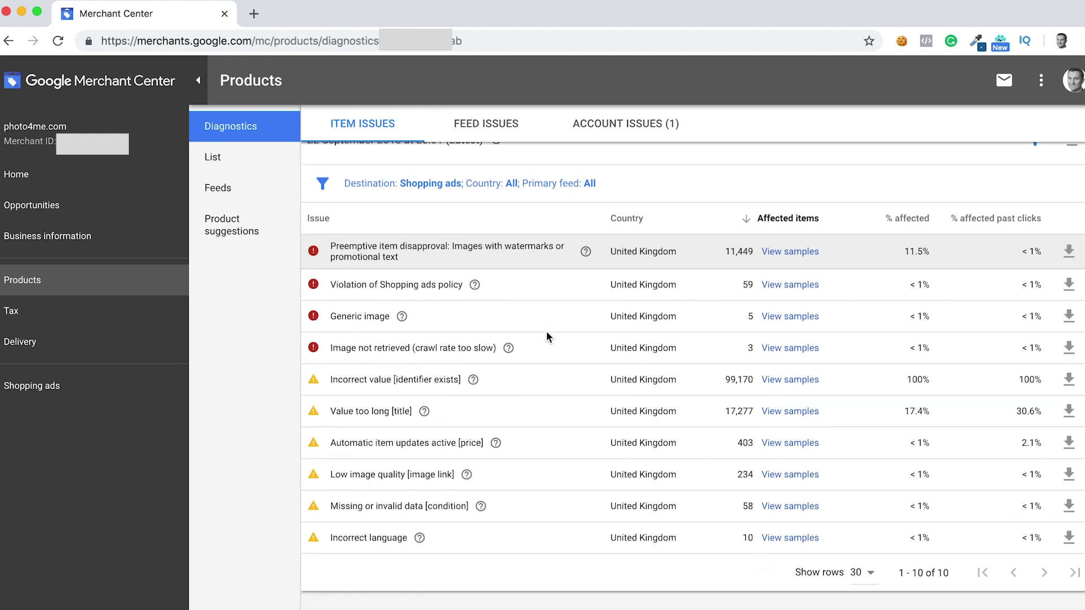
scroll(545, 337, "up", 4)
scroll(547, 337, "up", 4)
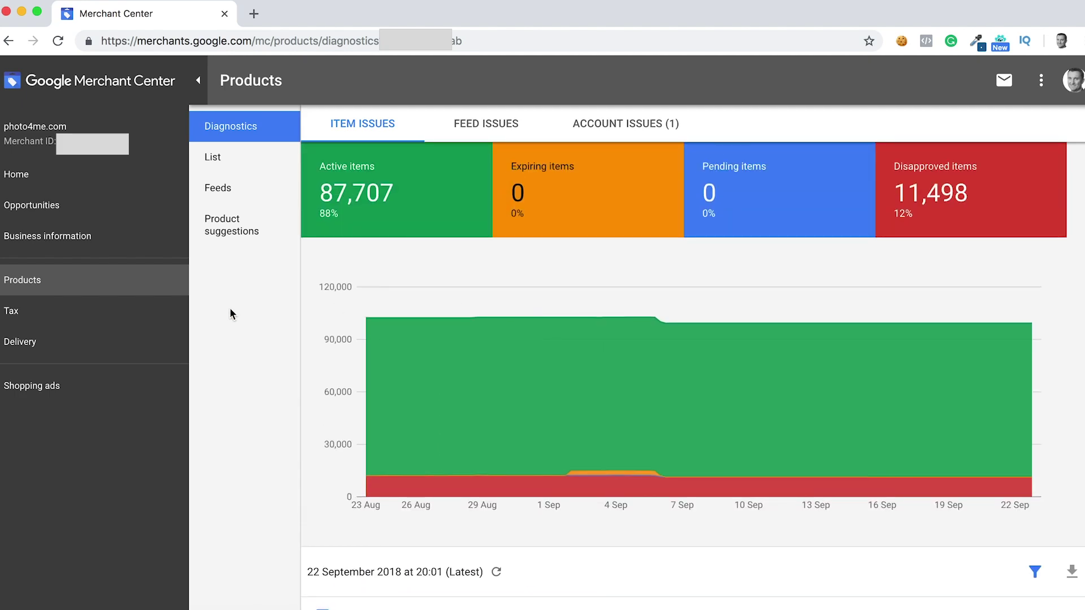